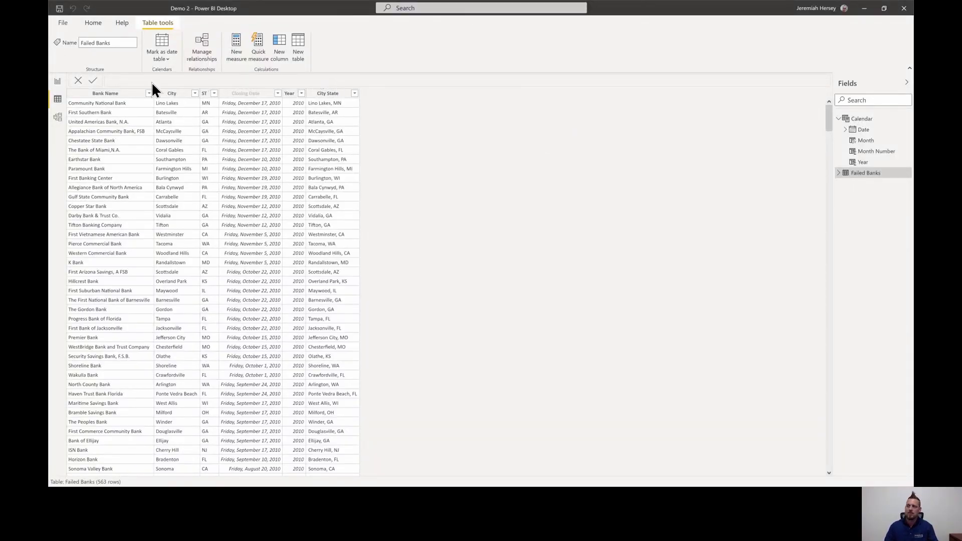
Select the Bank Name column, then switch to the blank Report view canvas
left_click(115, 94)
left_click(58, 82)
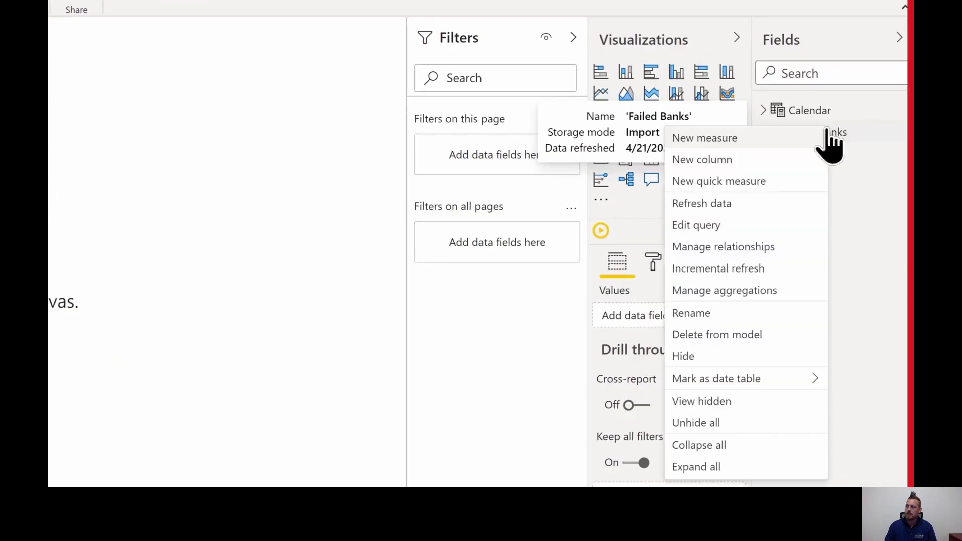
Create the measure Total Failed Banks = COUNTROWS('Failed Banks') in the Failed Banks table
left_click(726, 142)
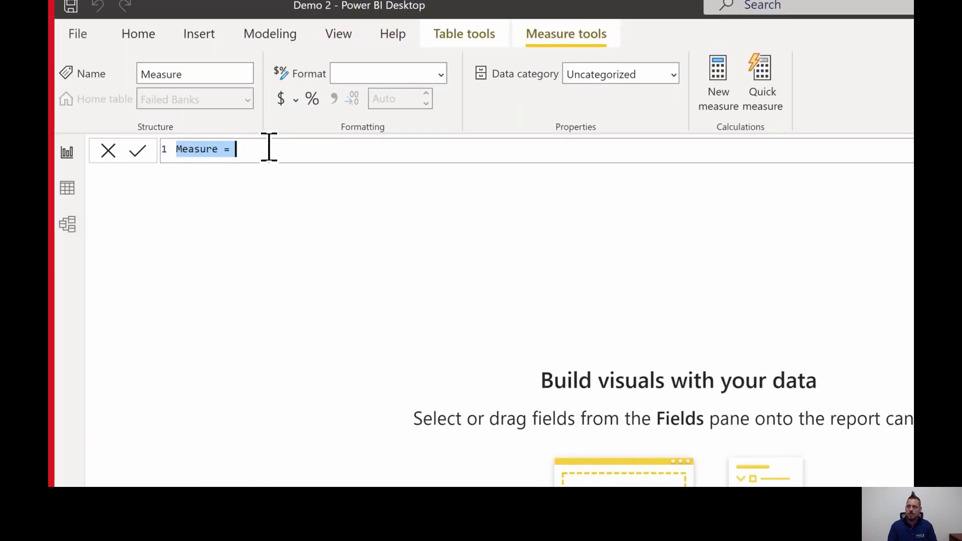
type("Total Fa")
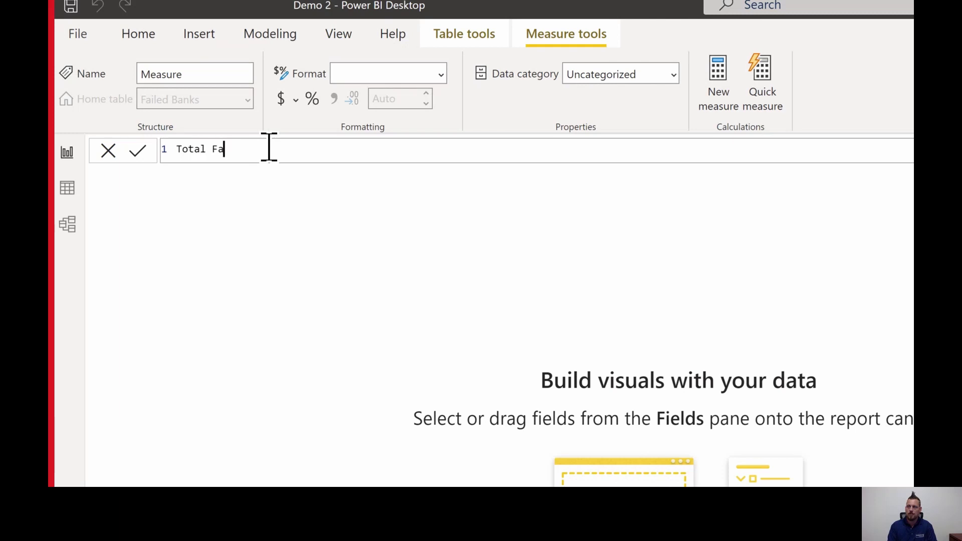
type("iled Banks = ")
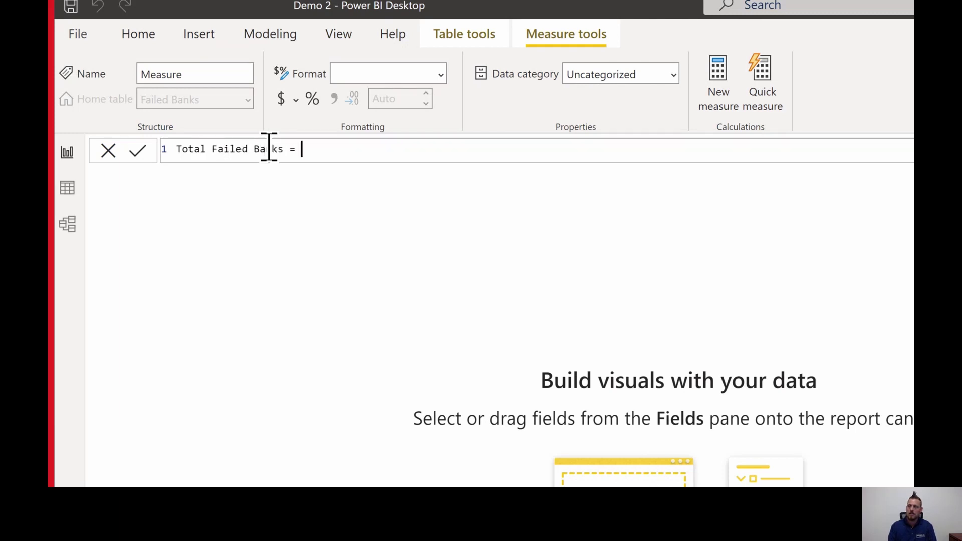
type("Coun")
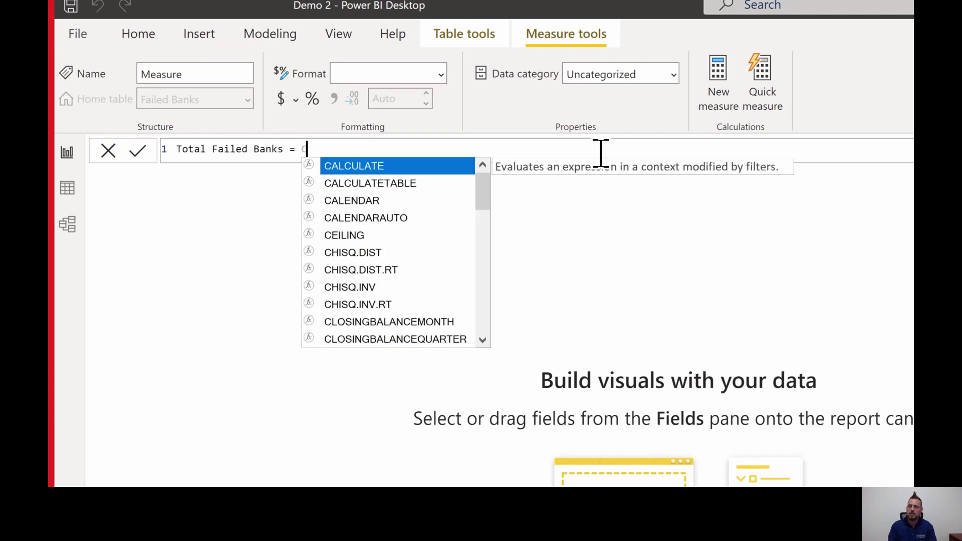
key("Down")
key("Down")
key("Down")
key("Down")
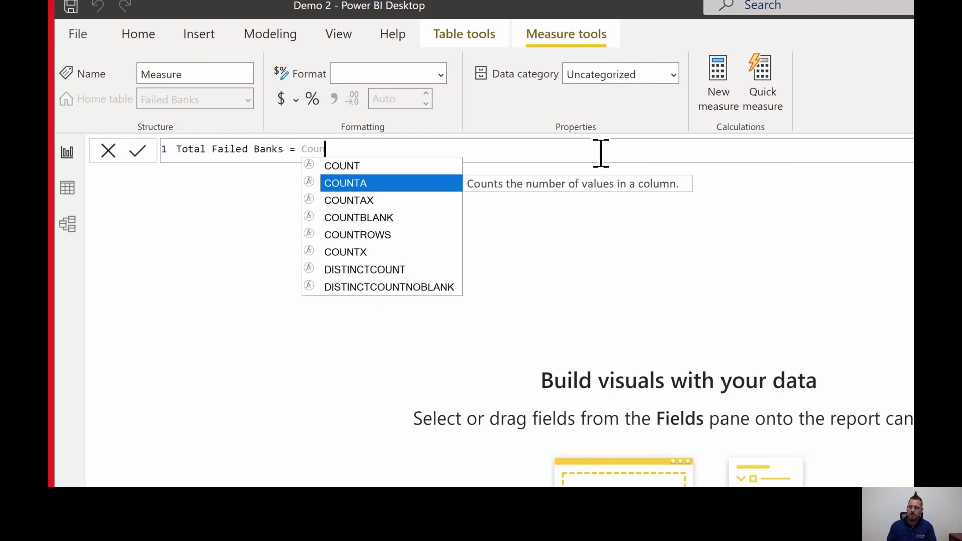
key("Tab")
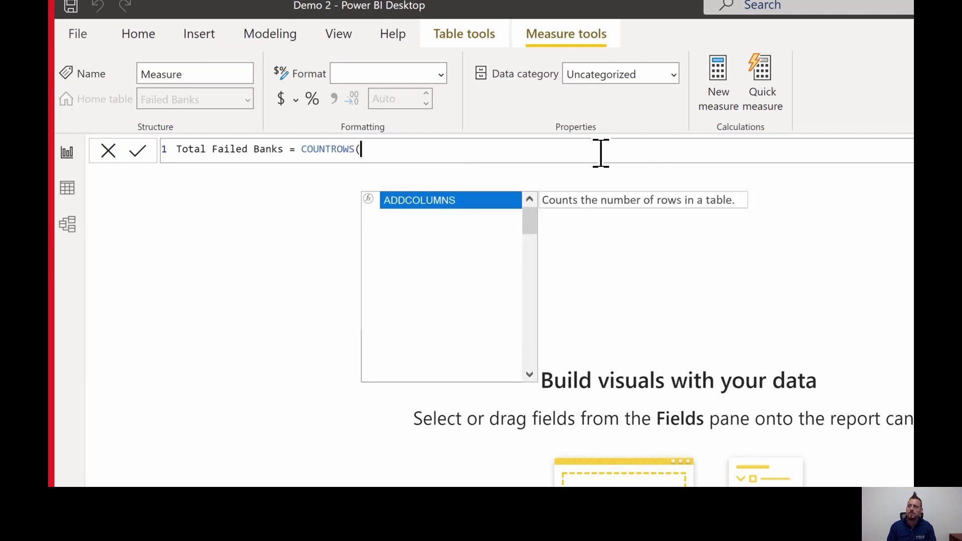
type("'")
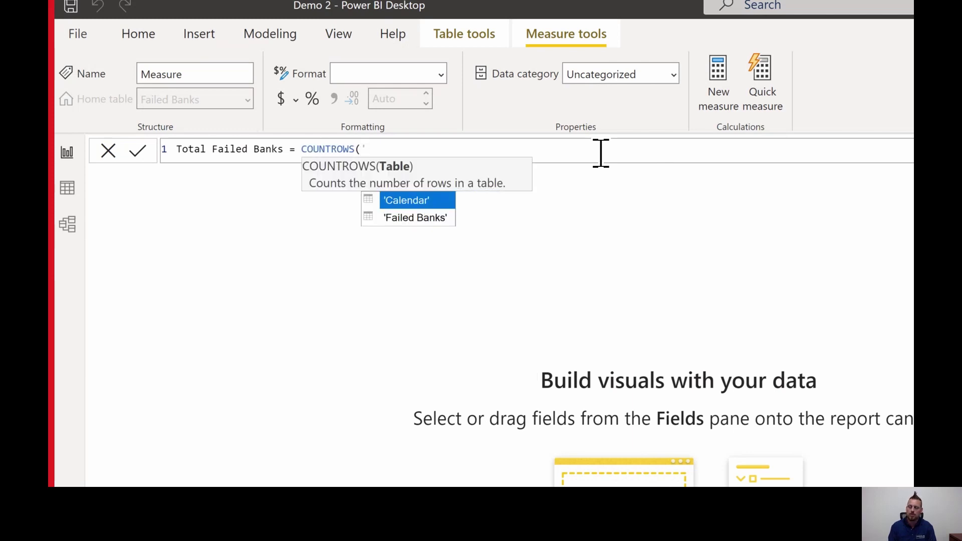
key("Down")
key("Tab")
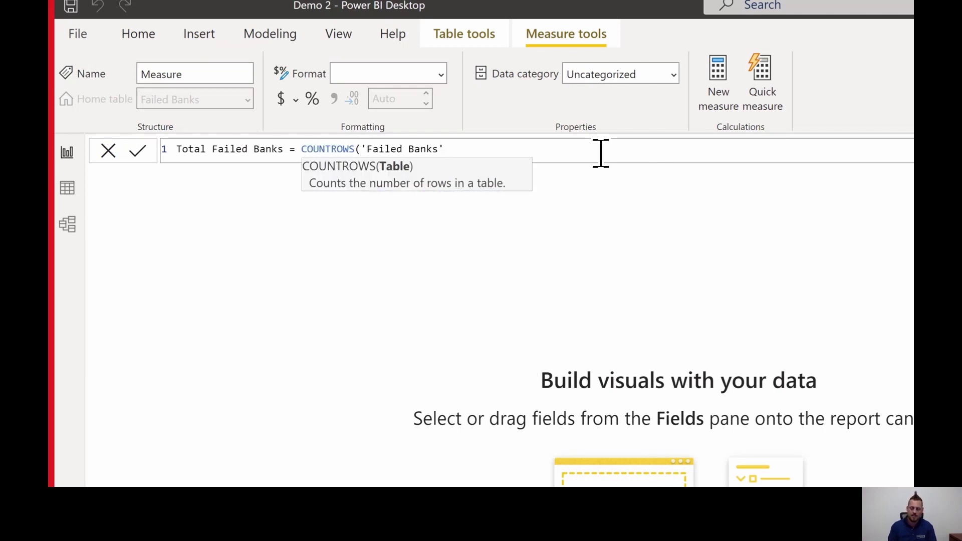
type(")")
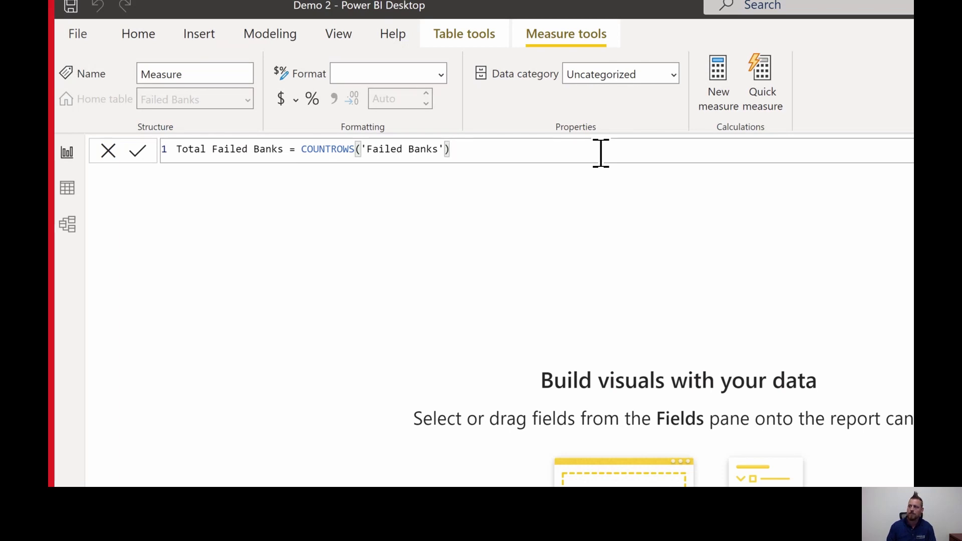
key("Return")
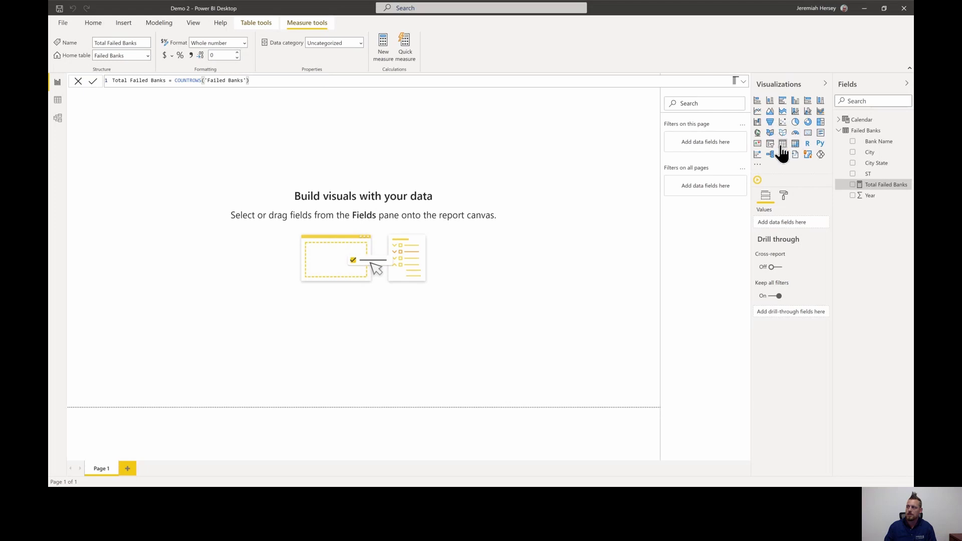
Add a matrix visual showing Total Failed Banks (563) and size it on the canvas
left_click(794, 144)
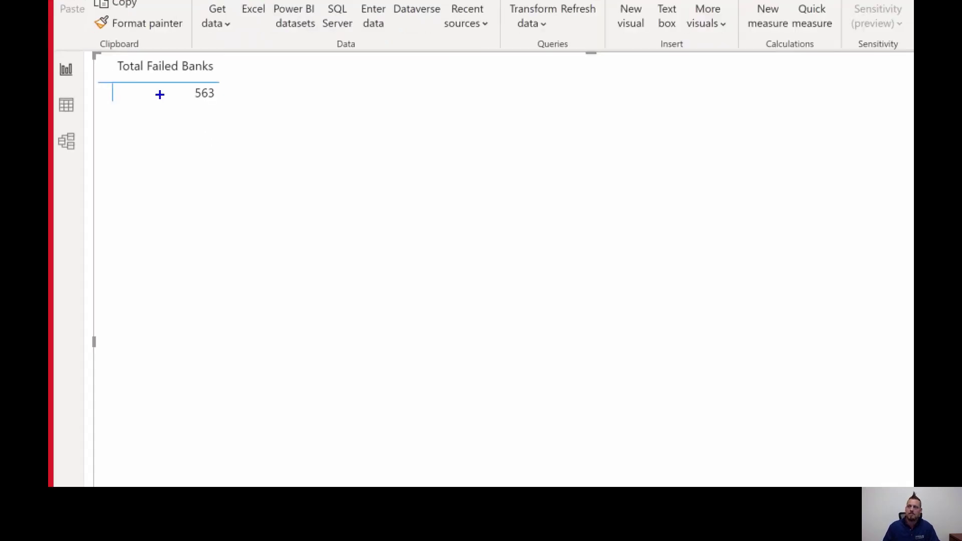
left_click_drag(104, 56, 226, 120)
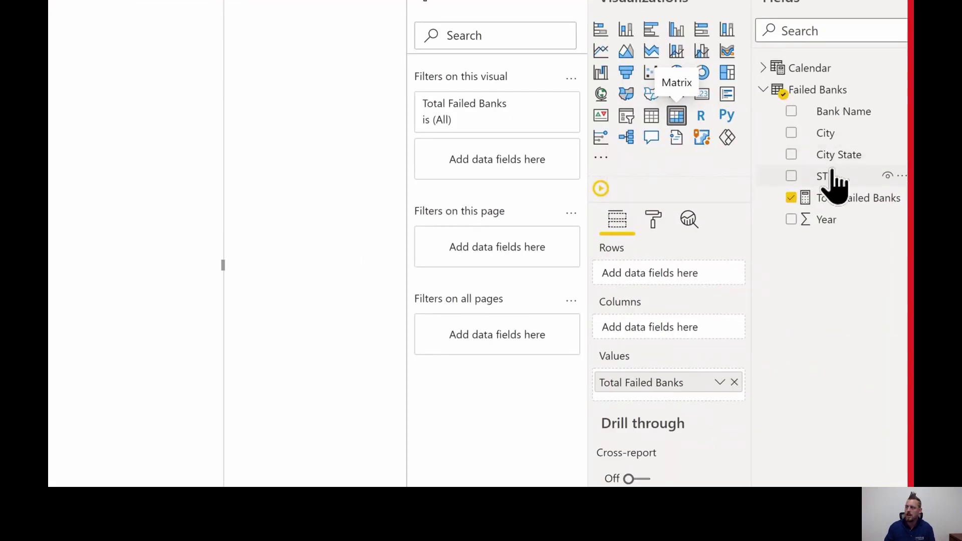
Add City beneath ST in the ST Hierarchy and expand the hierarchy's levels
right_click(840, 176)
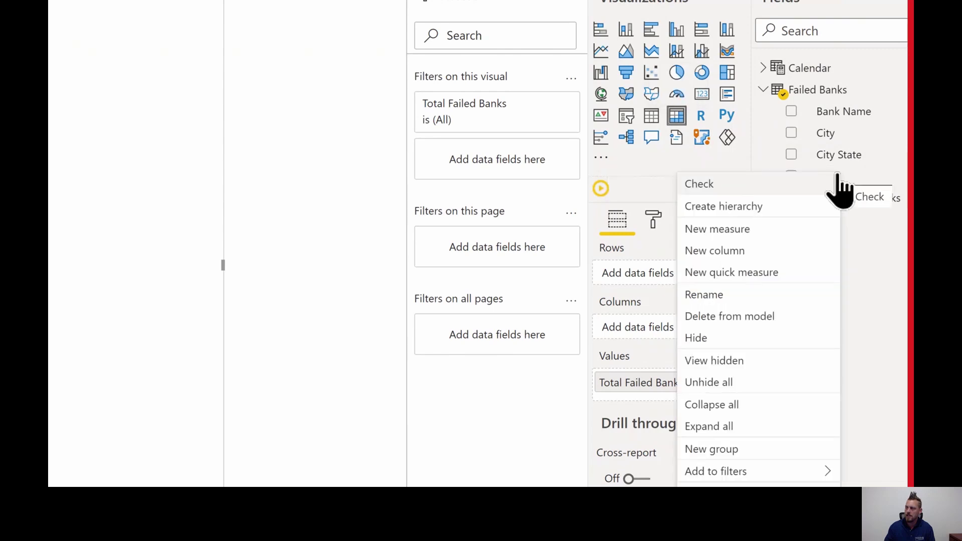
key("Escape")
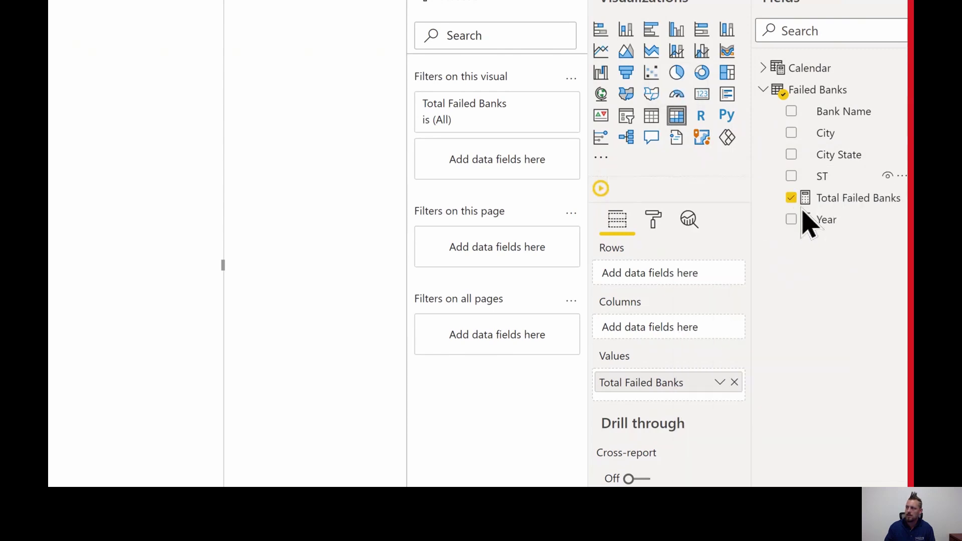
right_click(829, 135)
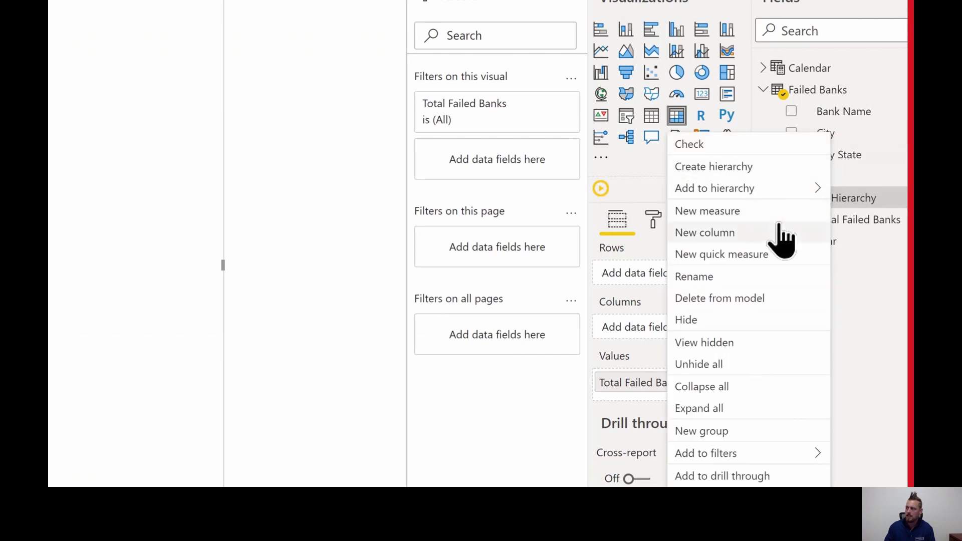
mouse_move(723, 195)
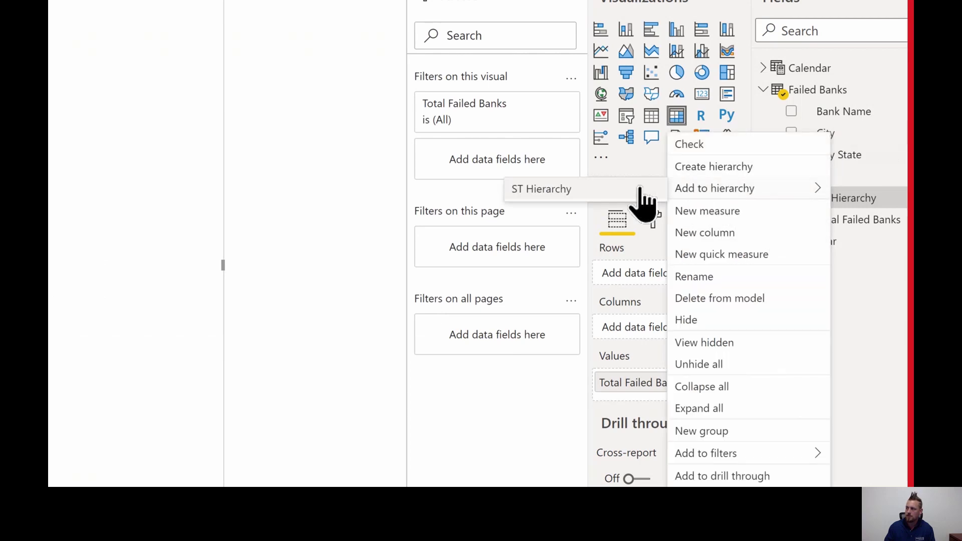
left_click(609, 190)
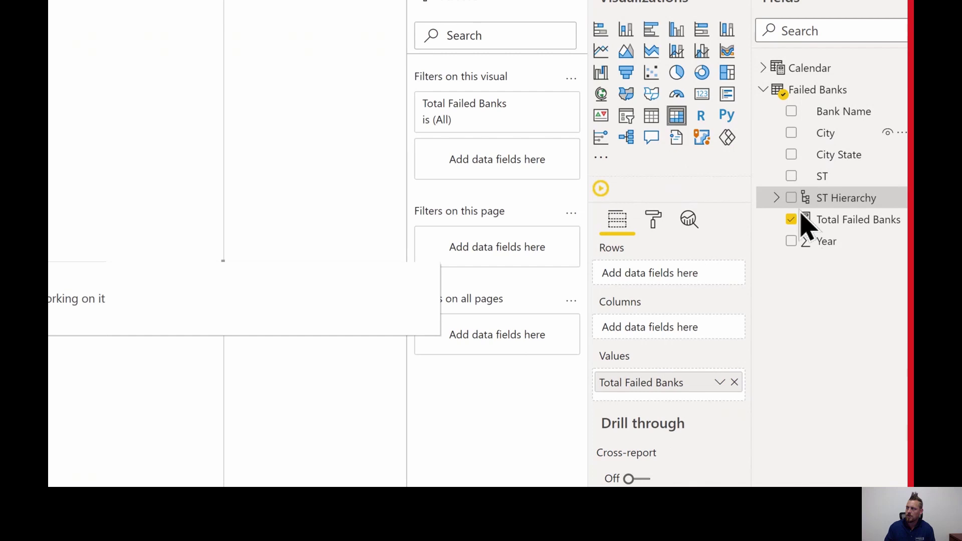
left_click(776, 198)
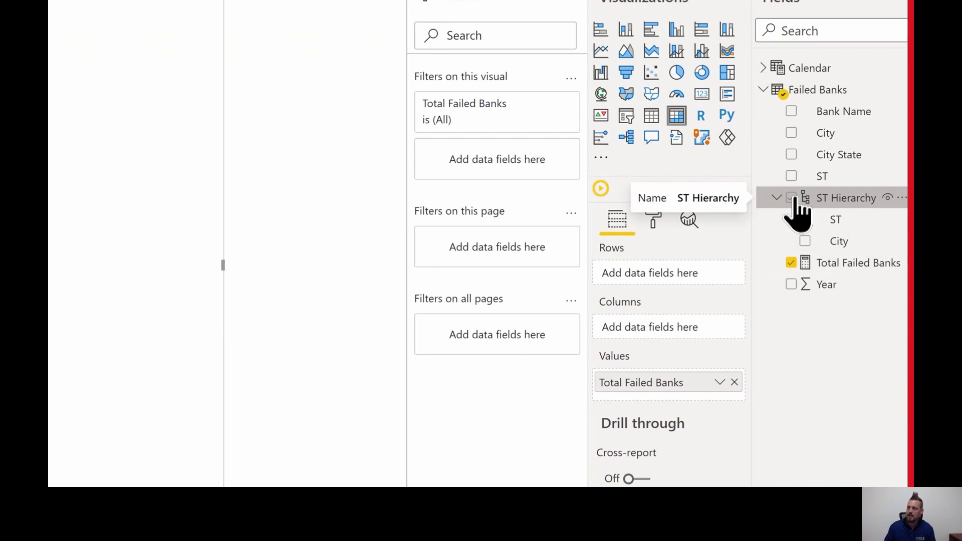
Put the ST Hierarchy into the matrix rows and check per-state counts like GA 93, totalling 563
left_click(791, 198)
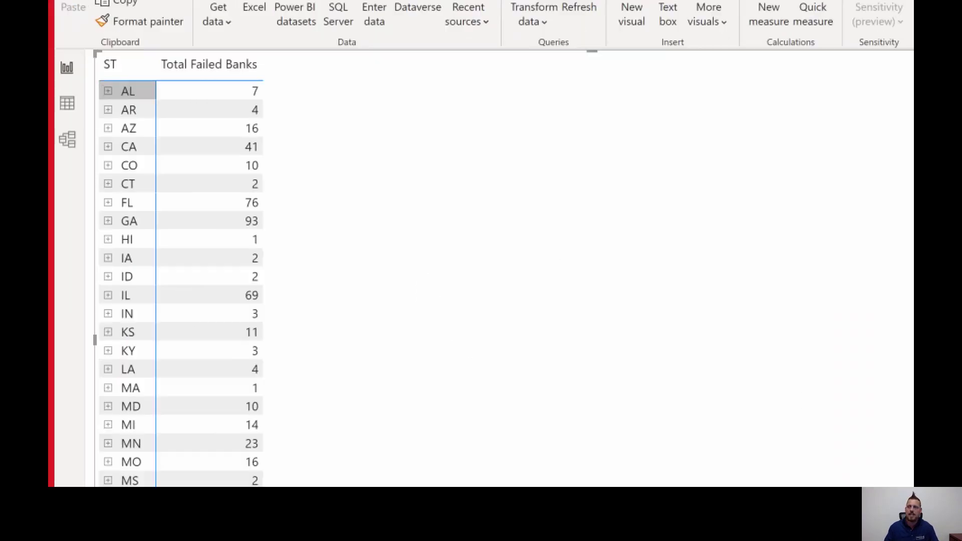
mouse_move(92, 74)
left_mouse_down()
mouse_move(133, 135)
mouse_move(158, 306)
left_mouse_up()
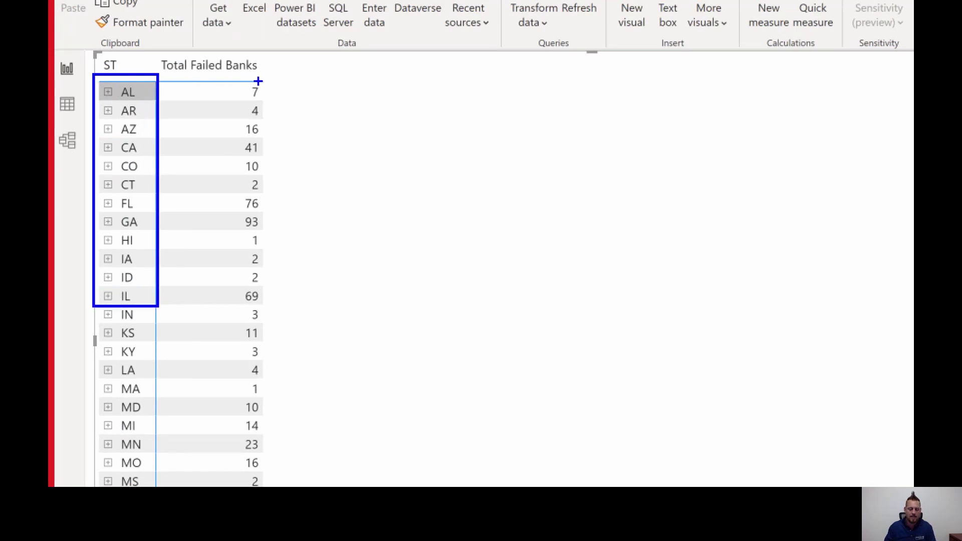
mouse_move(214, 77)
left_mouse_down()
mouse_move(293, 313)
mouse_move(266, 306)
left_mouse_up()
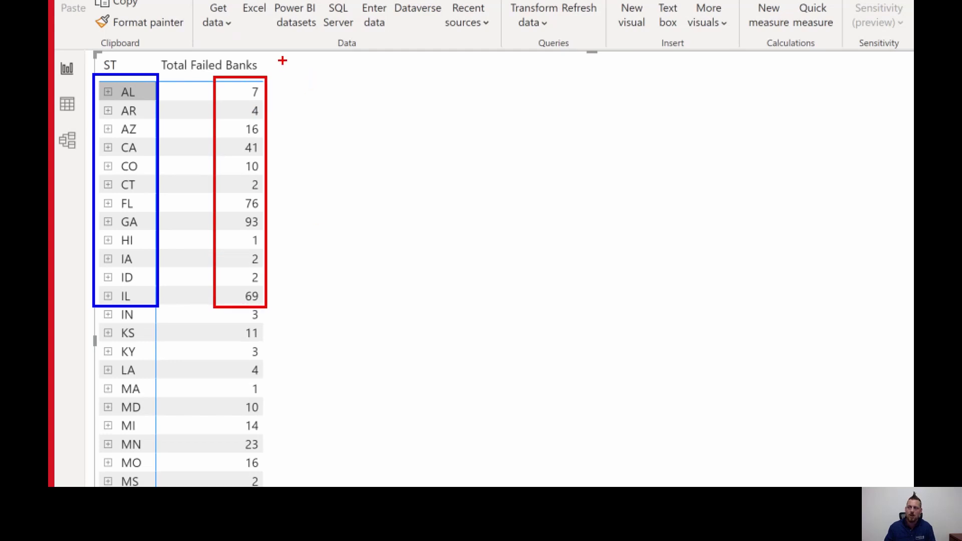
left_click_drag(288, 69, 289, 96)
type("=")
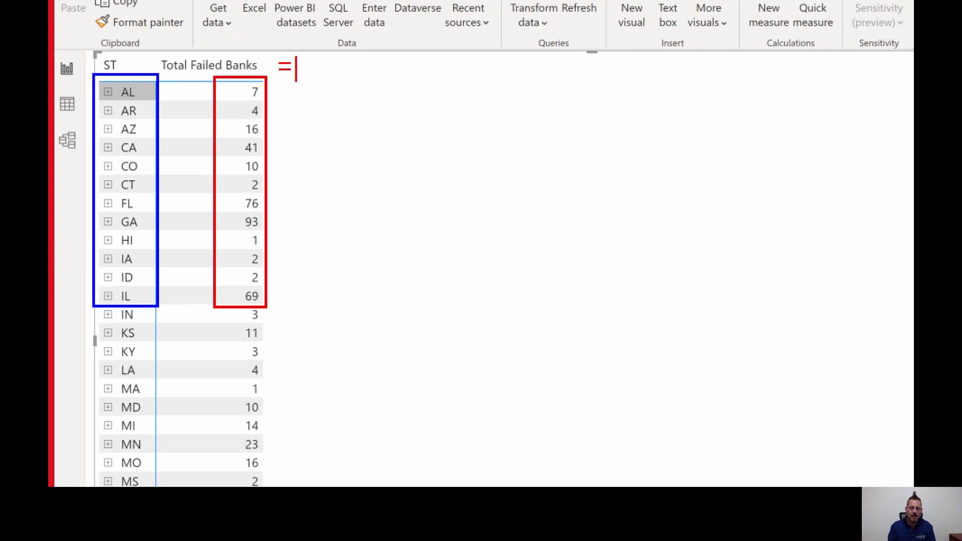
type("563")
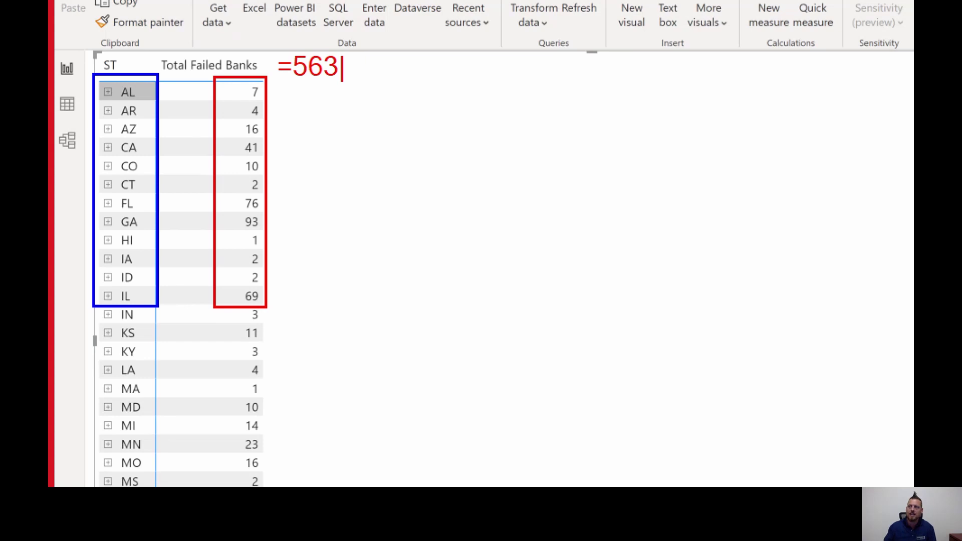
key("Escape")
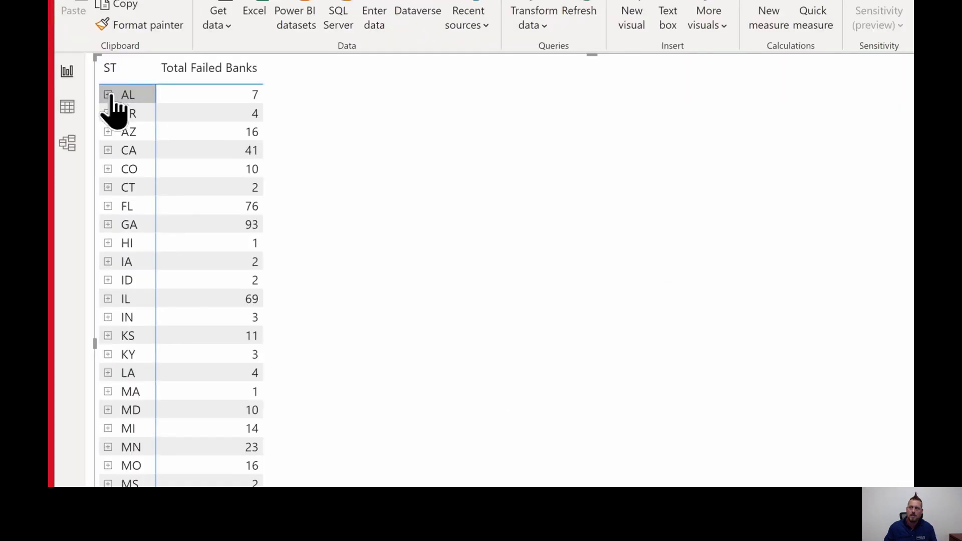
Expand AL to list Birmingham 3 plus Fort Deposit, Irondale, Montgomery and Sylacauga at 1
left_click(109, 95)
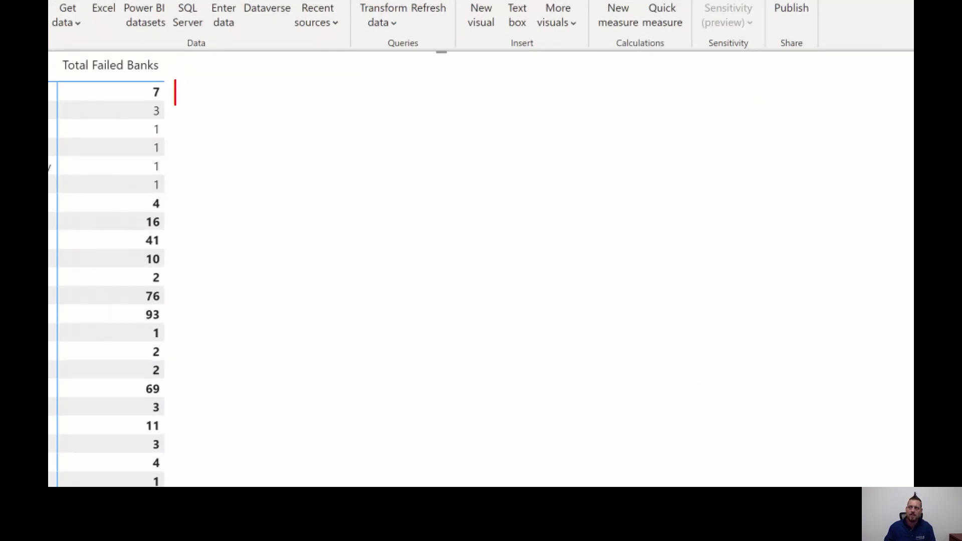
type("563")
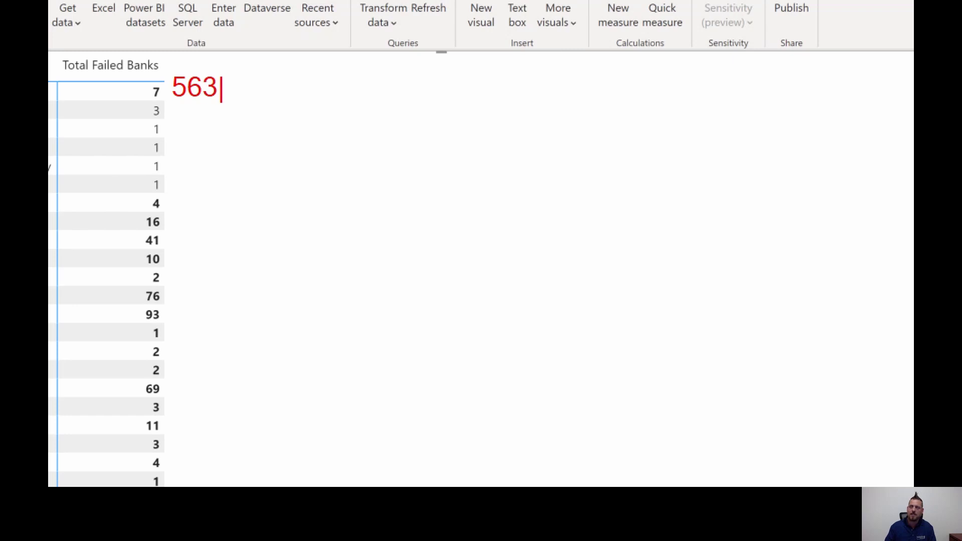
key("Escape")
left_click_drag(191, 444, 191, 102)
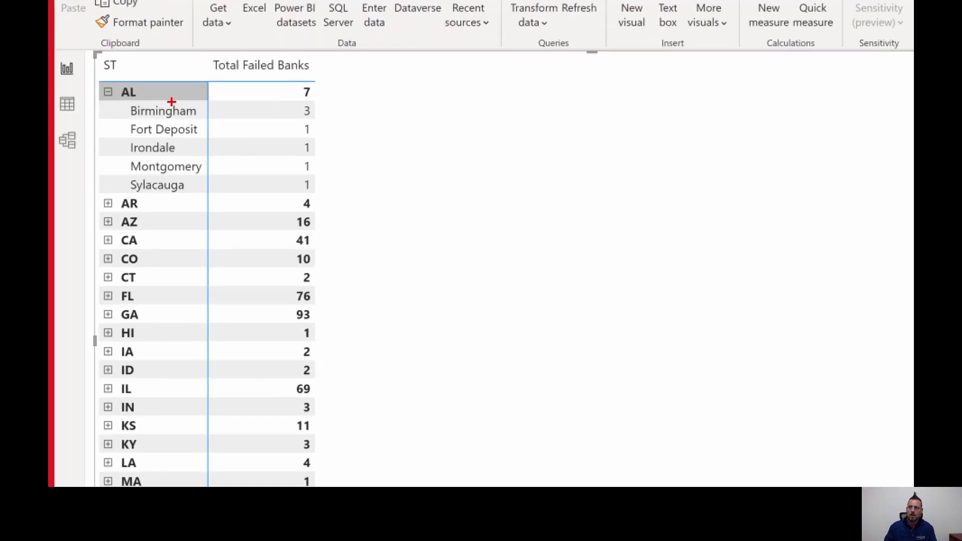
mouse_move(165, 91)
left_mouse_down()
mouse_move(240, 91)
mouse_move(202, 113)
mouse_move(240, 129)
left_mouse_up()
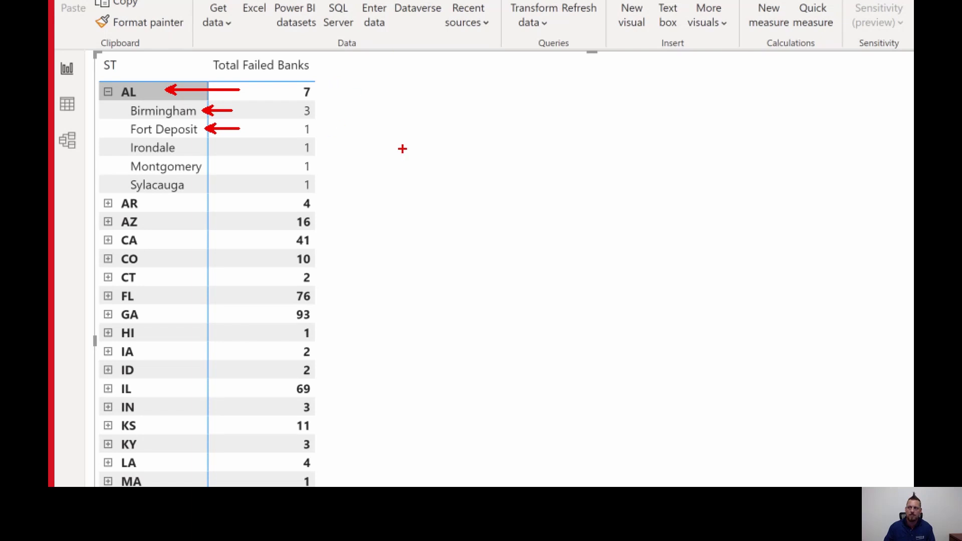
Start another new measure in Failed Banks and begin naming it Grand Total Banks
key("Escape")
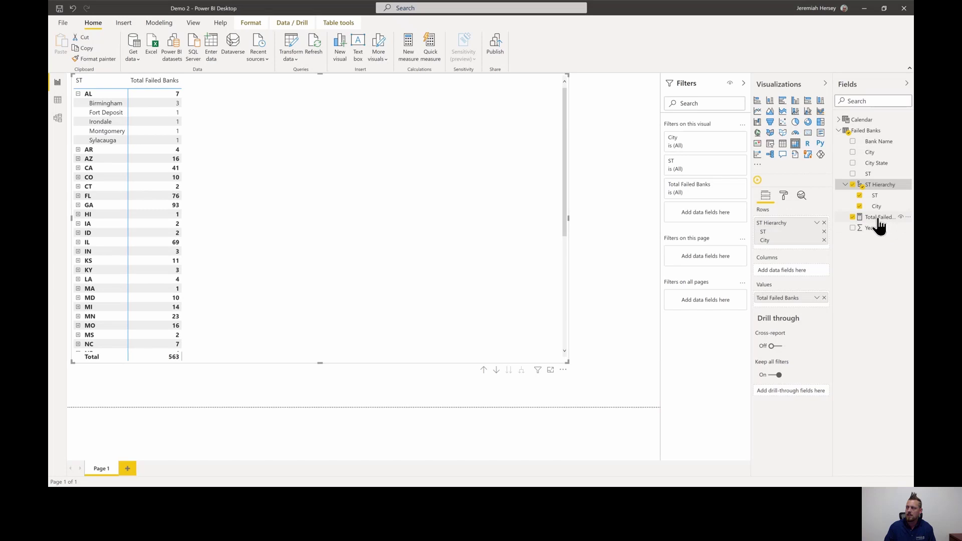
right_click(867, 131)
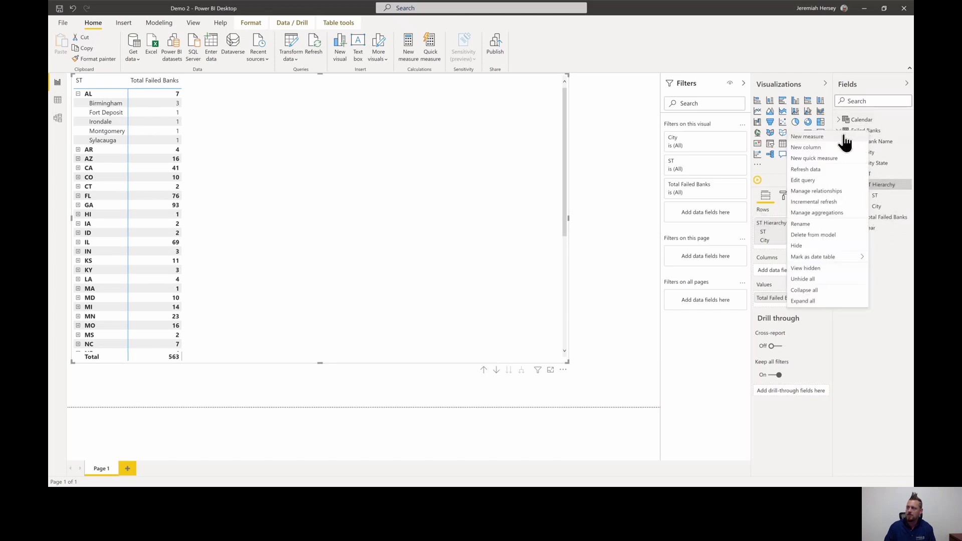
left_click(826, 135)
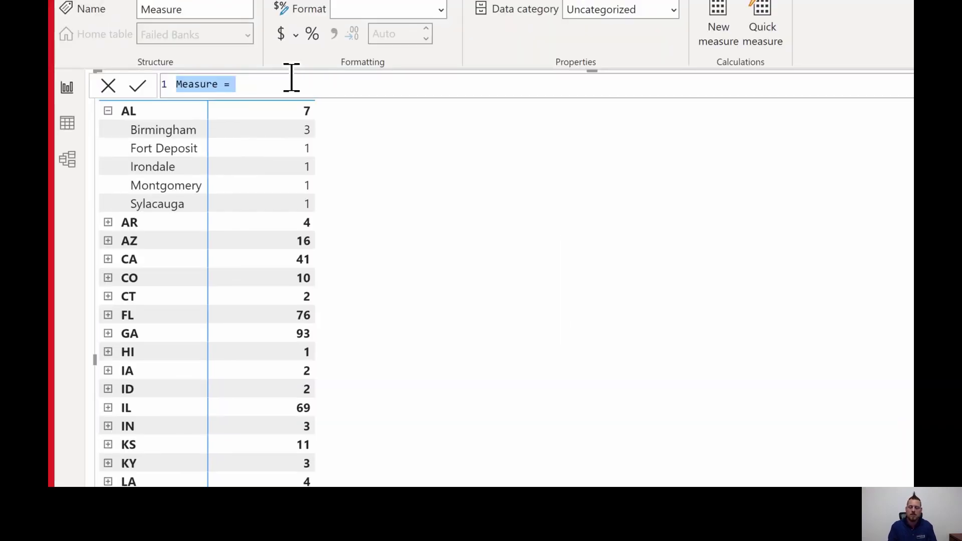
type("Grand Tot")
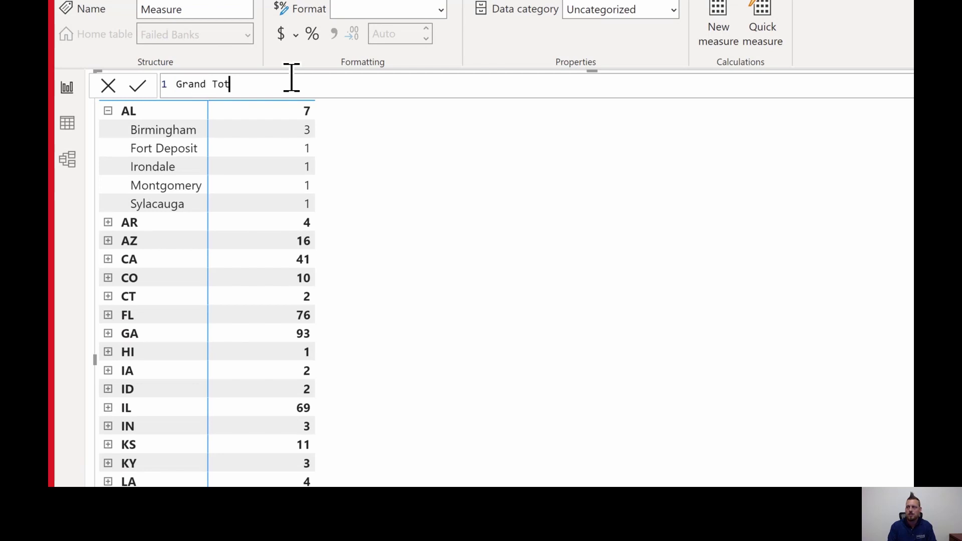
type("al Banks")
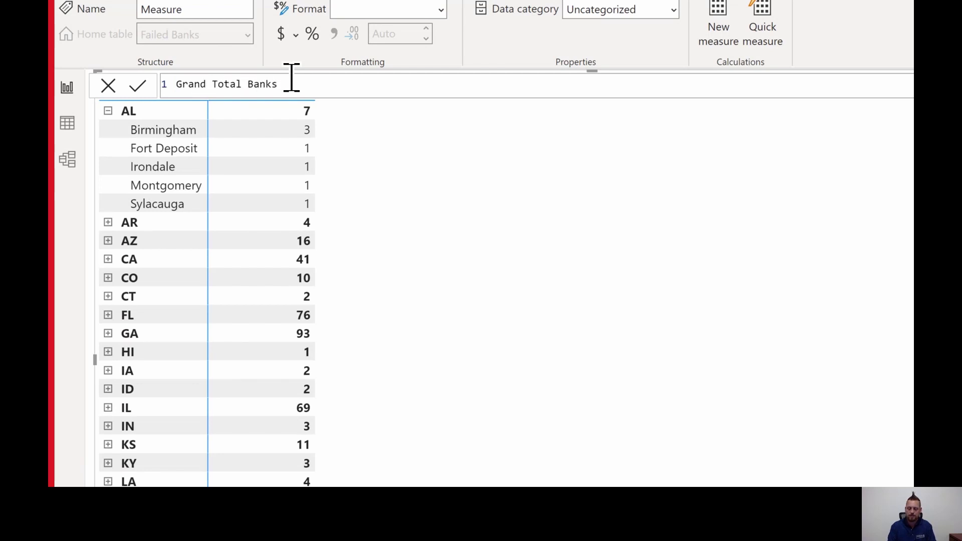
type(" = C")
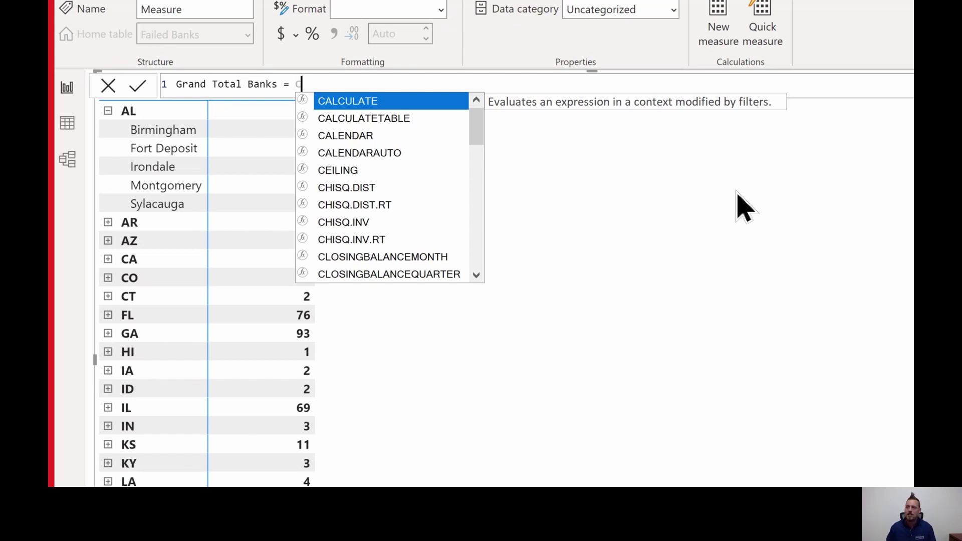
Insert CALCULATE with [Total Failed Banks] as its first argument, followed by a comma
key("Tab")
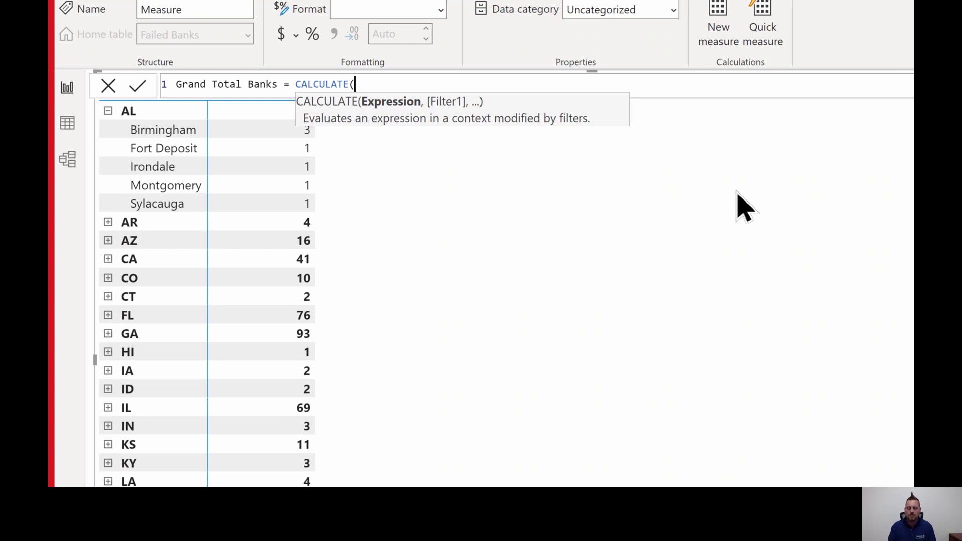
type("[")
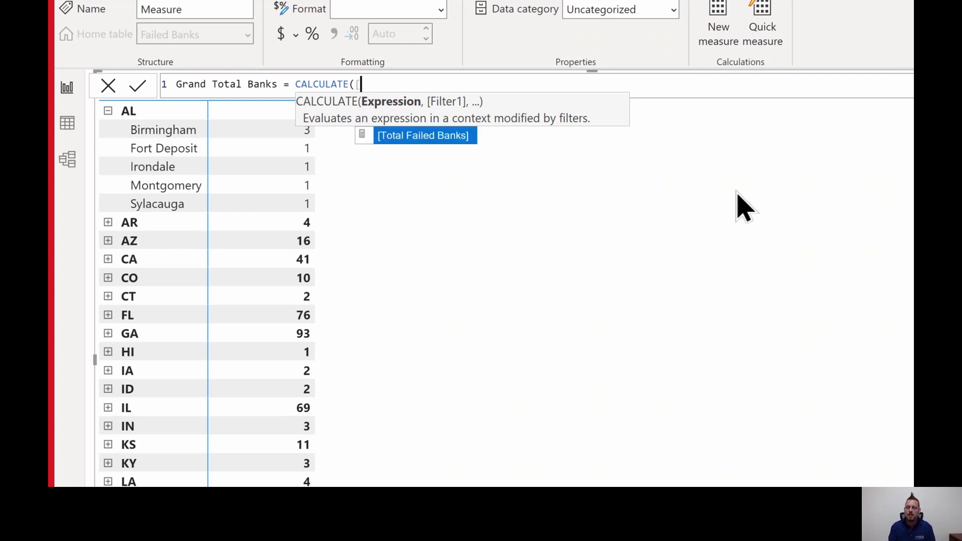
key("Tab")
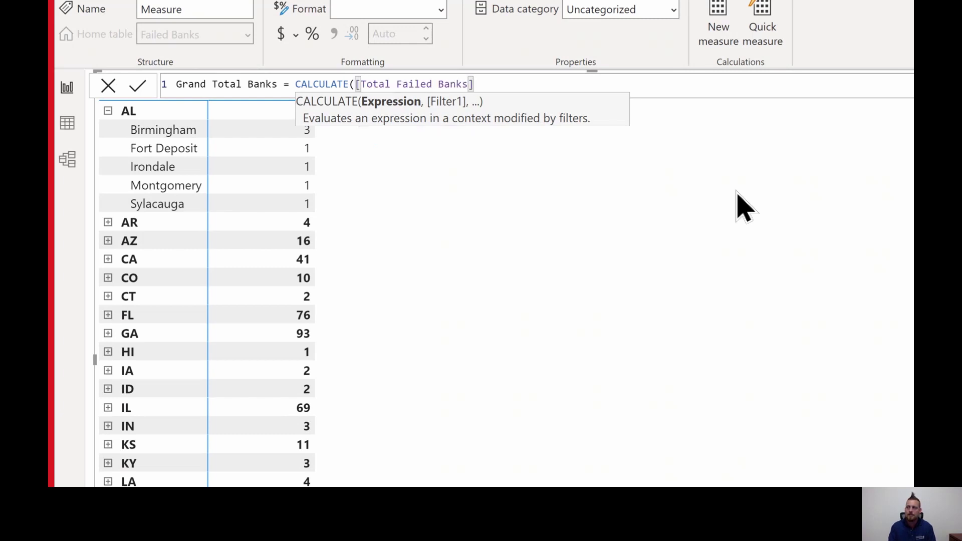
type(",")
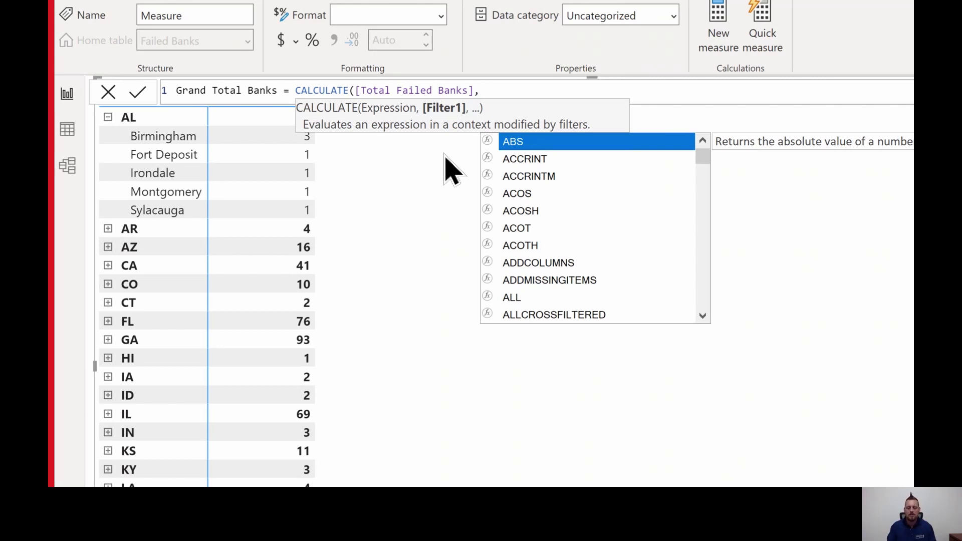
Complete the filter as ALL('Failed Banks'), close both parentheses, and commit the measure
type("A")
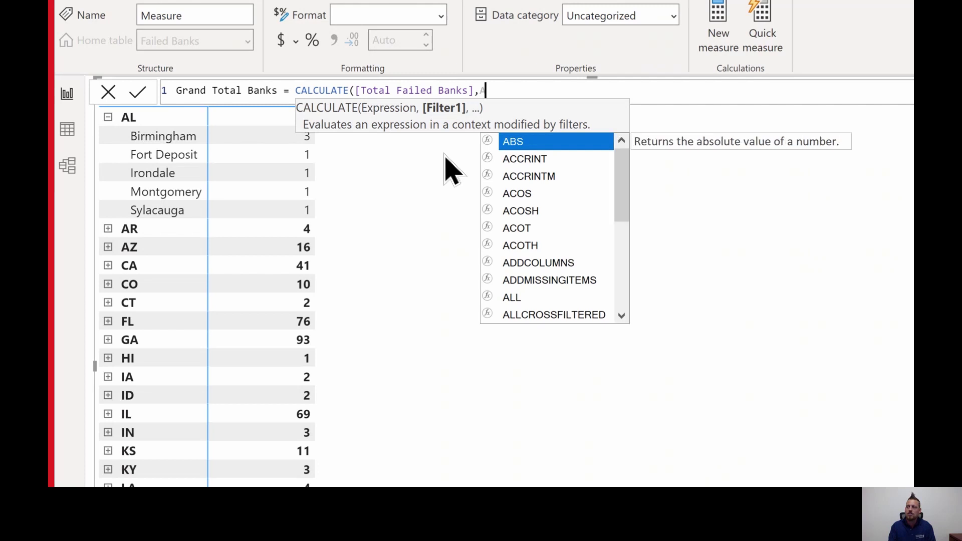
type("ll")
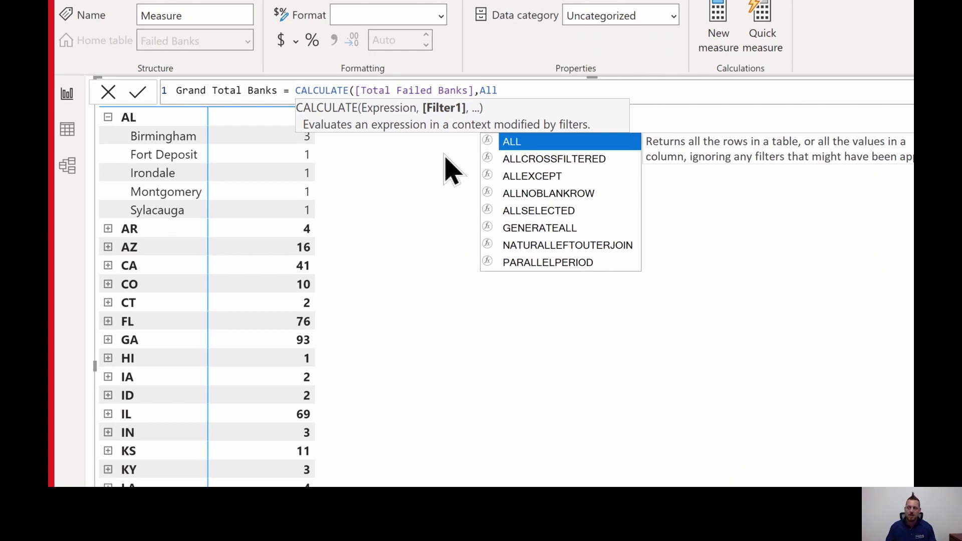
key("Tab")
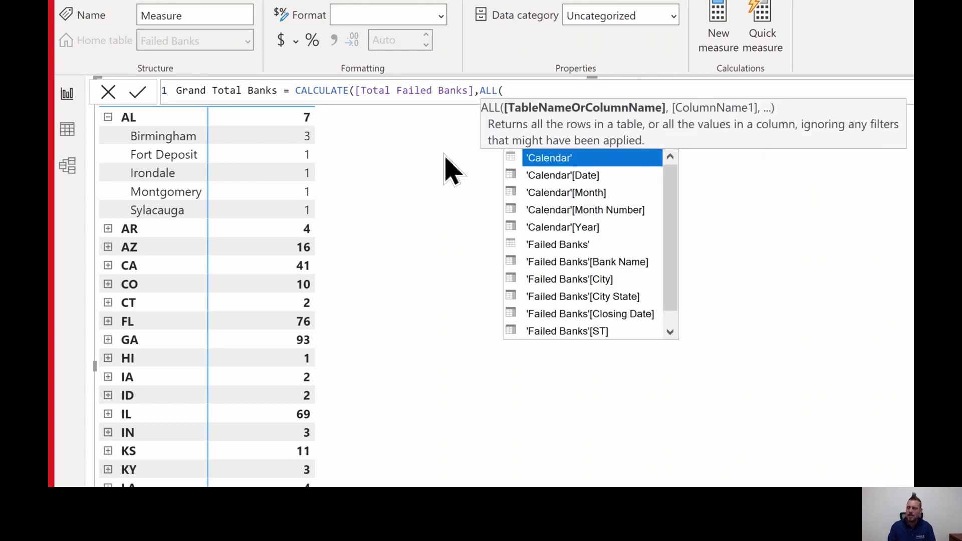
type("'f")
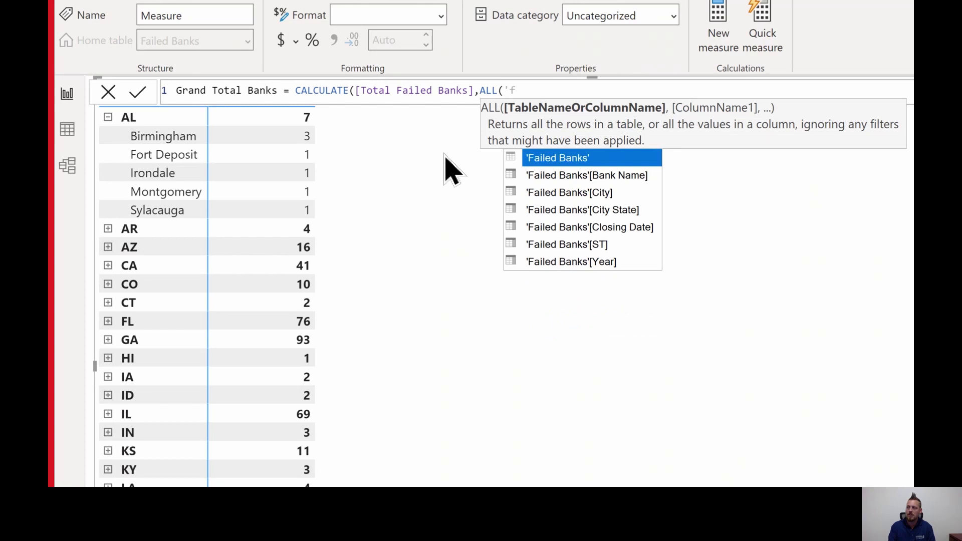
key("Tab")
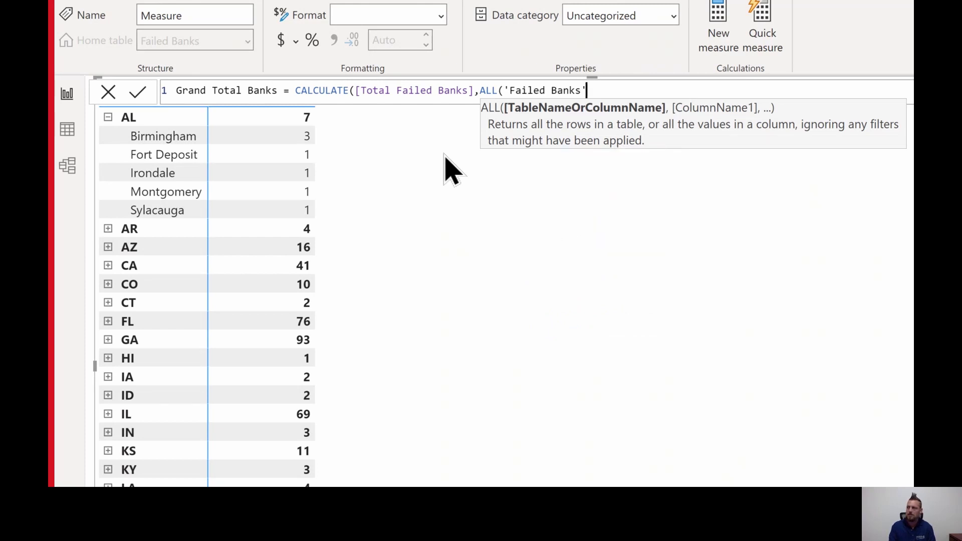
type(")")
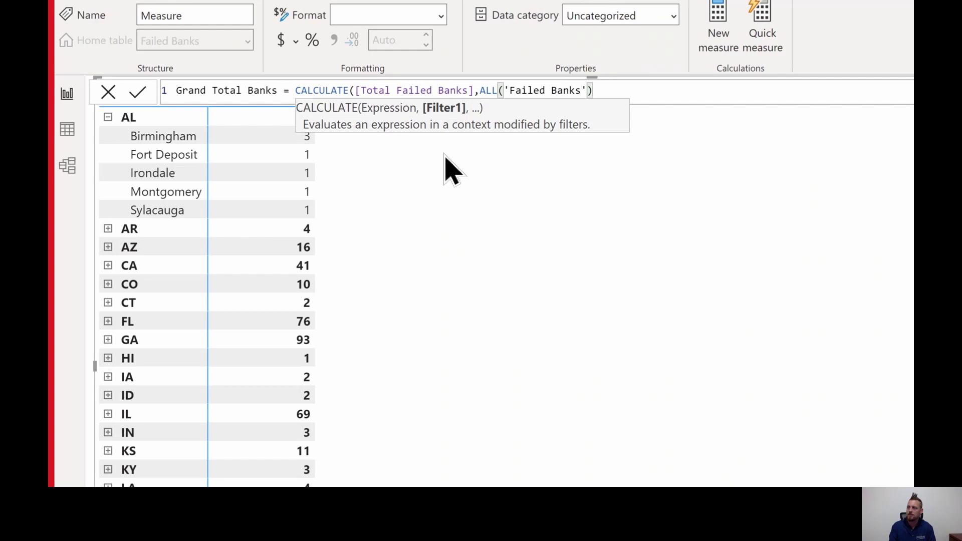
type(")")
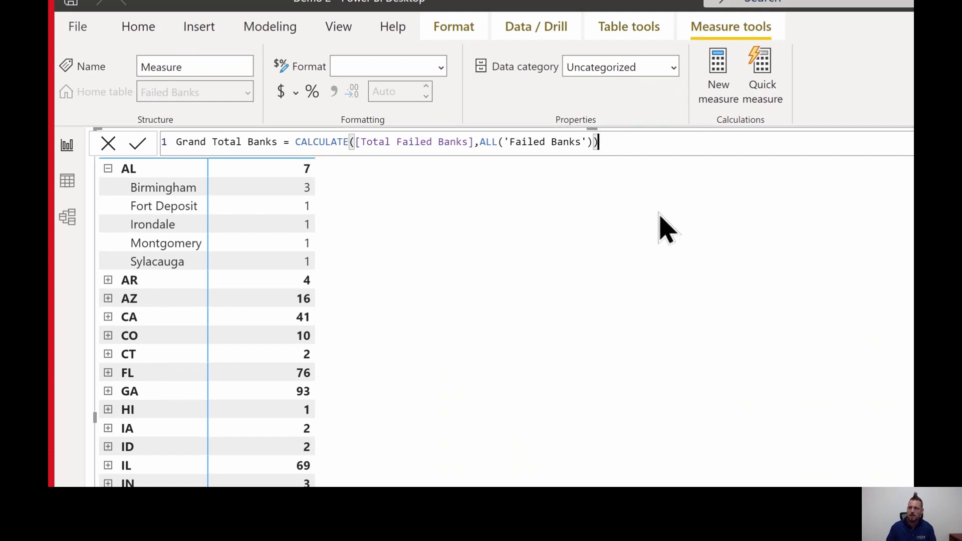
left_click(666, 228)
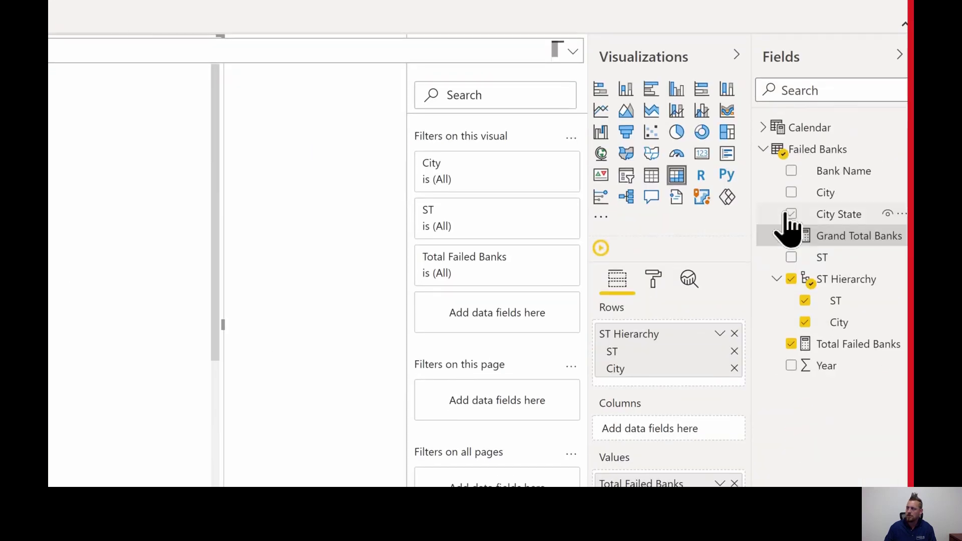
Add Grand Total Banks to the matrix as a second column reading 563 on every row
left_click(792, 236)
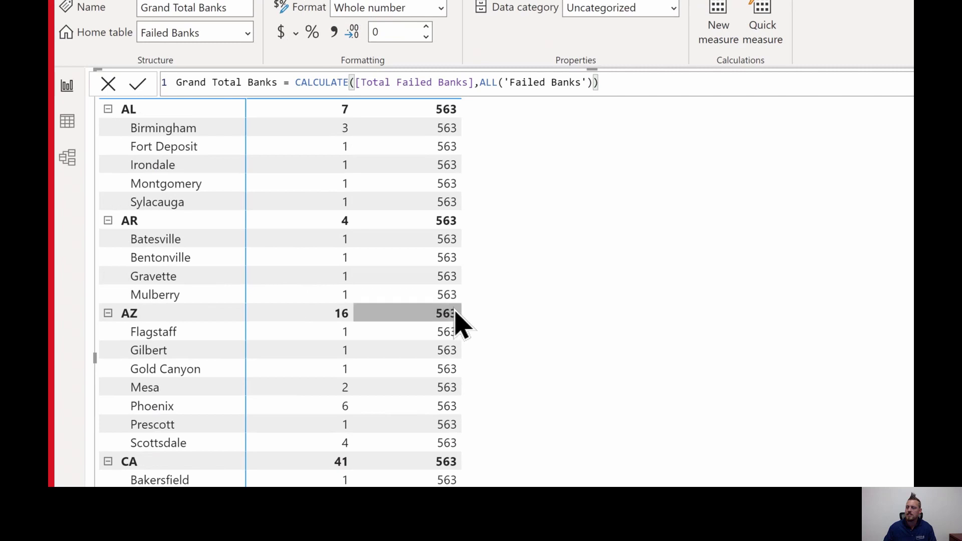
scroll(455, 330, "down", 2)
scroll(423, 172, "up", 2)
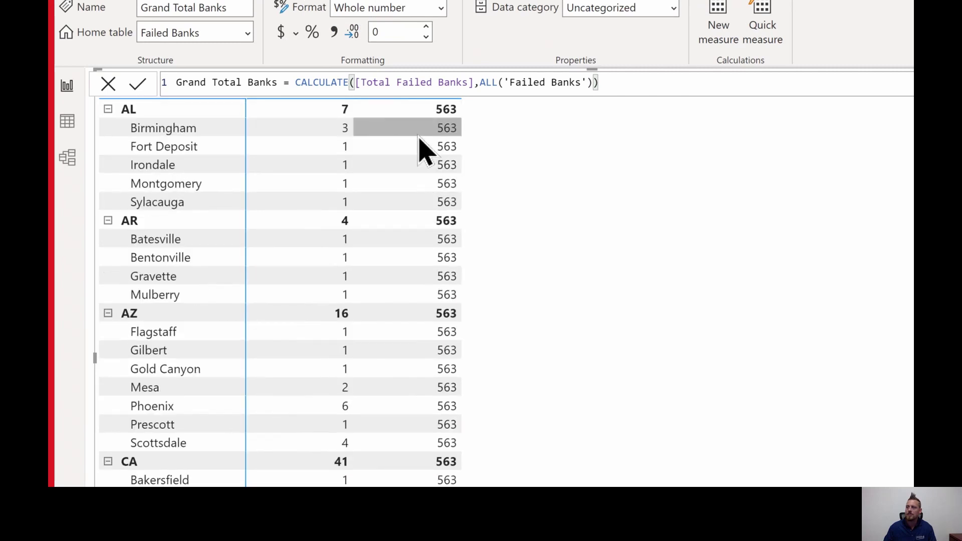